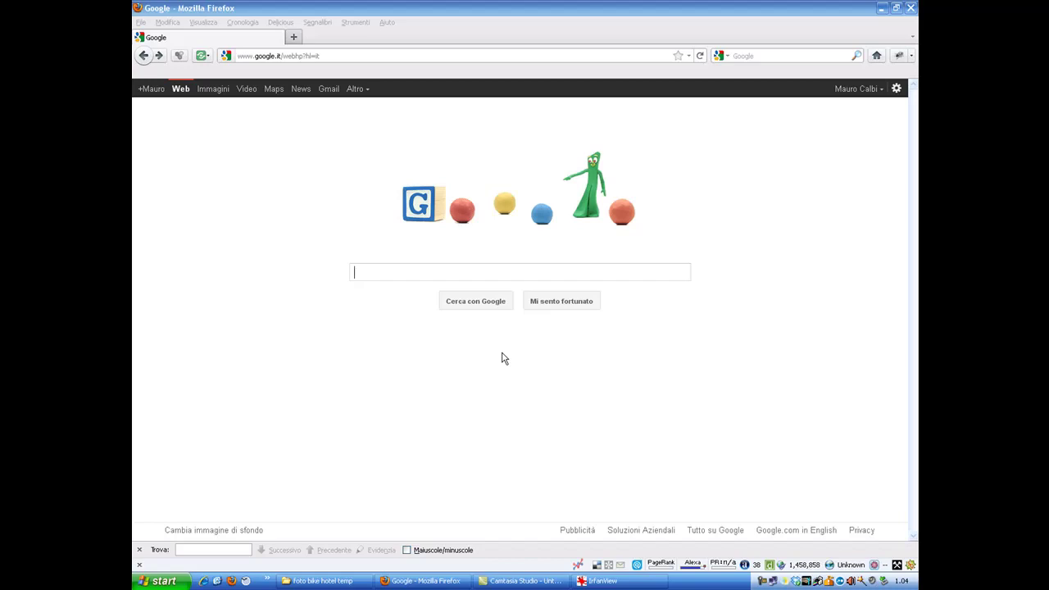
Search Google for "irfanview italiano".
click(362, 273)
text(irfan)
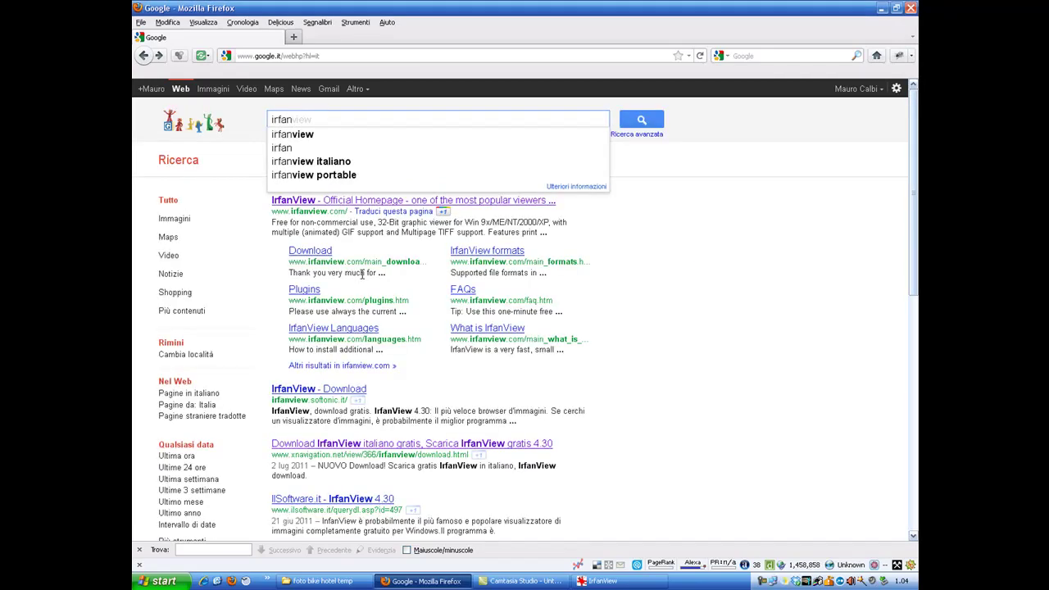
key(Down)
key(Down)
key(Down)
key(Return)
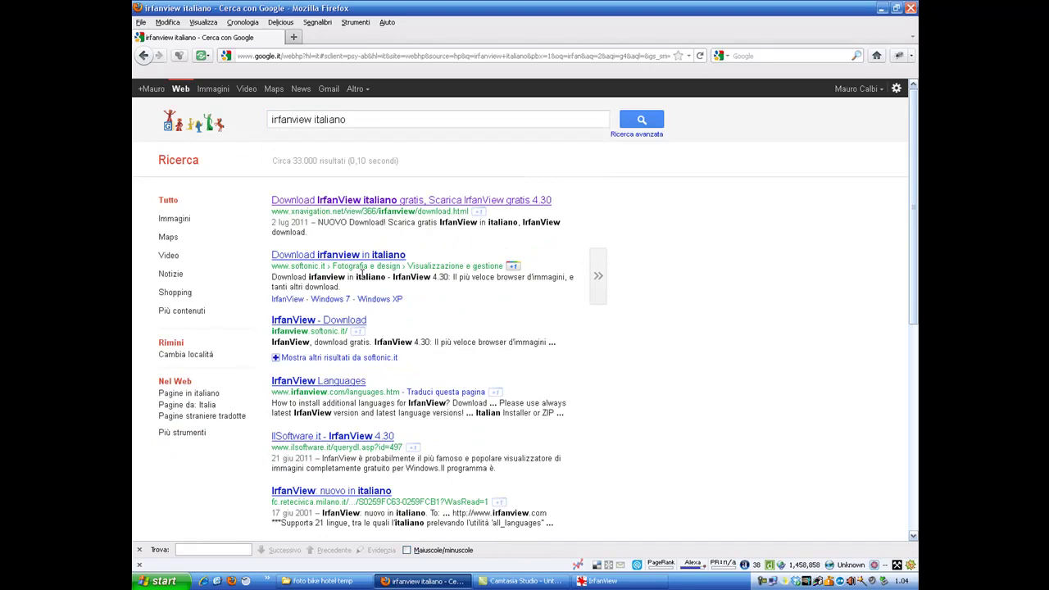
Open the xNavigation result for IrfanView 4.30 and request the download of its latest version.
click(325, 203)
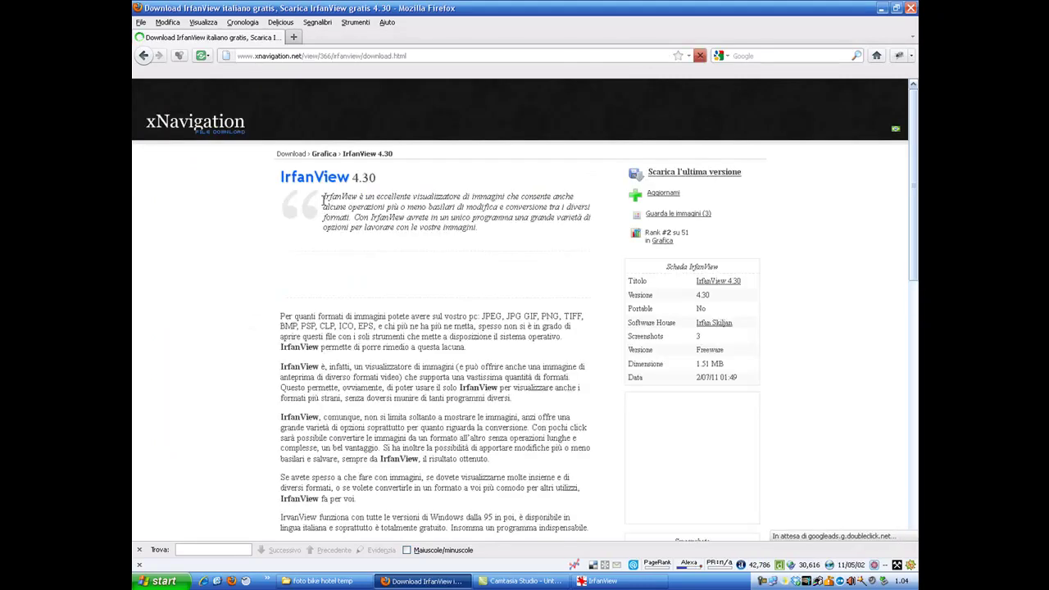
click(679, 174)
click(350, 216)
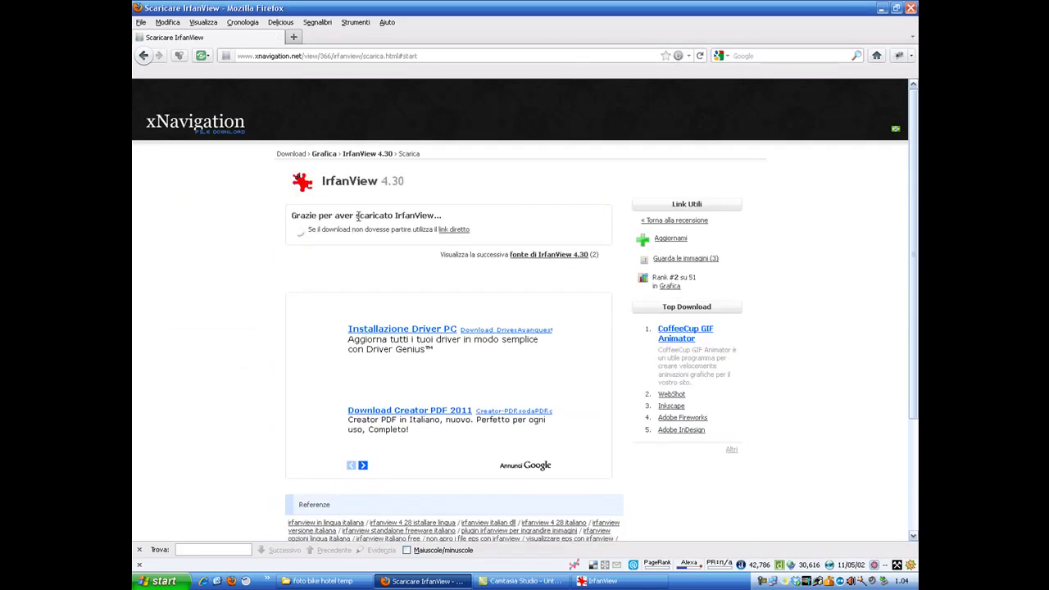
click(529, 264)
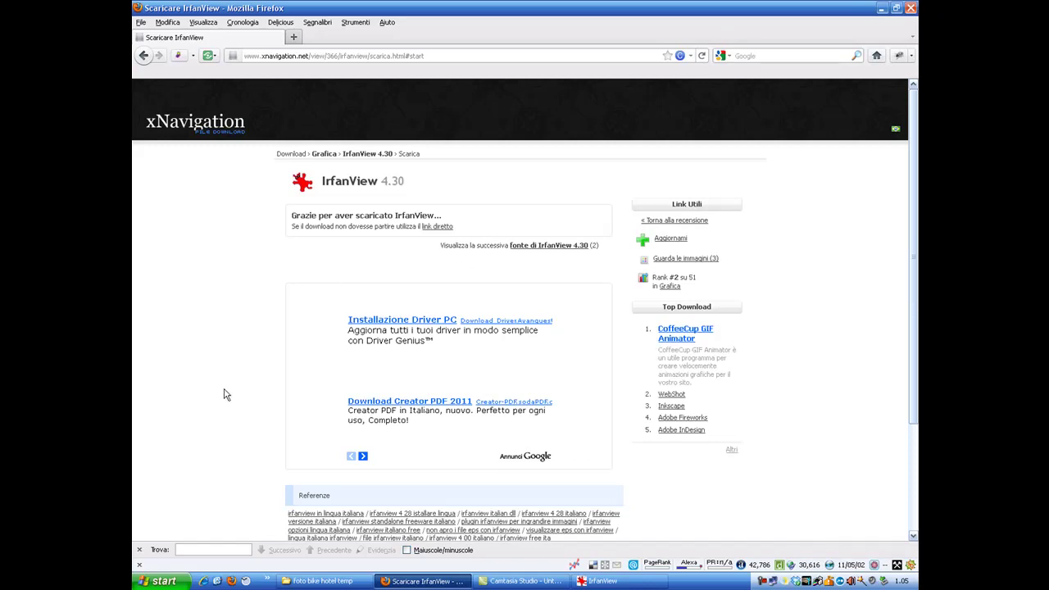
Launch IrfanView 4.25 and open its Batch Conversion/Rename dialog.
click(164, 581)
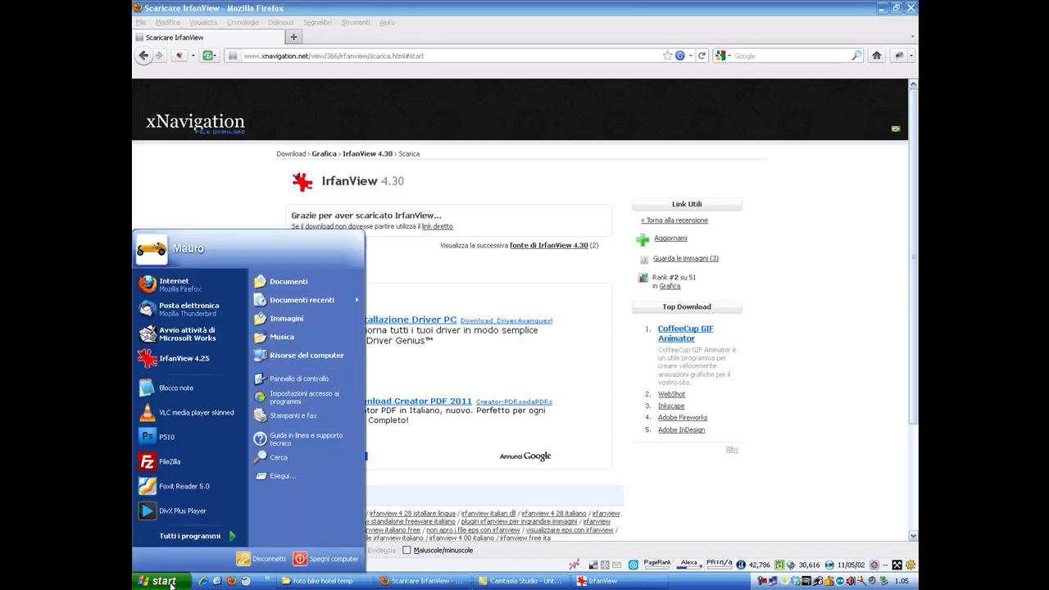
click(197, 366)
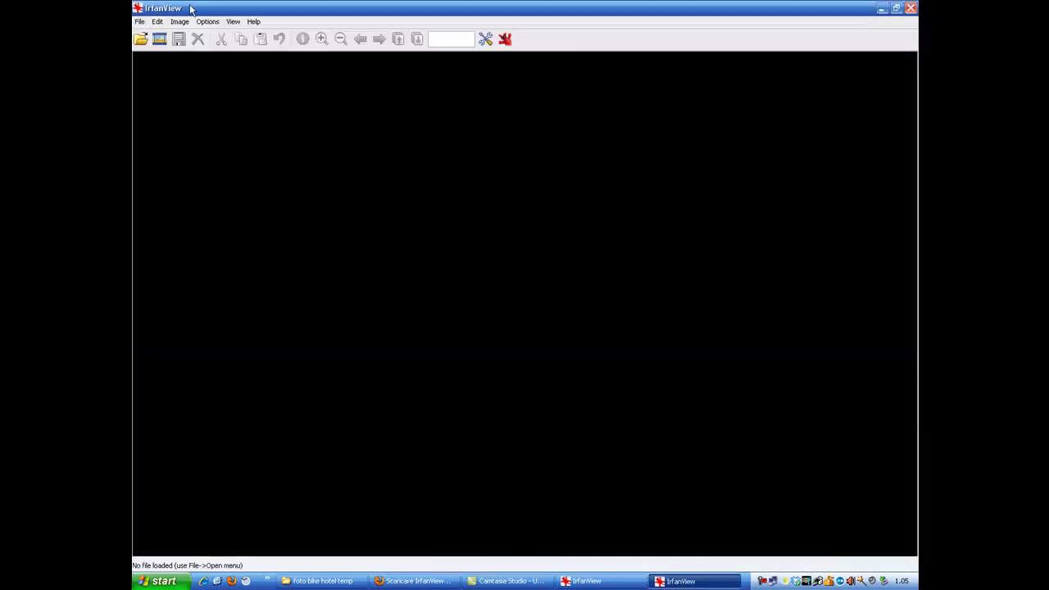
click(141, 23)
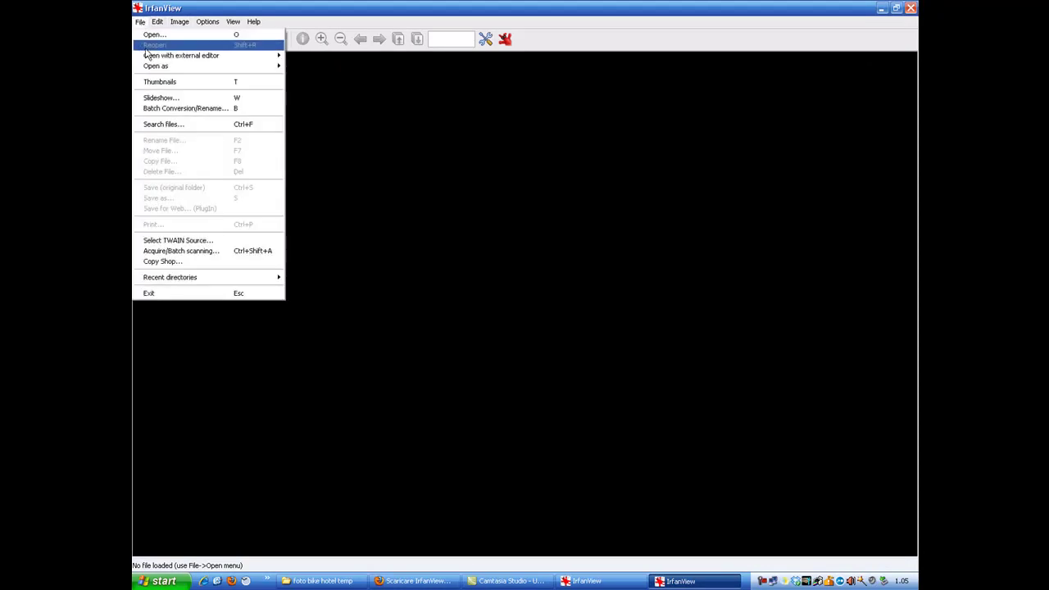
click(159, 112)
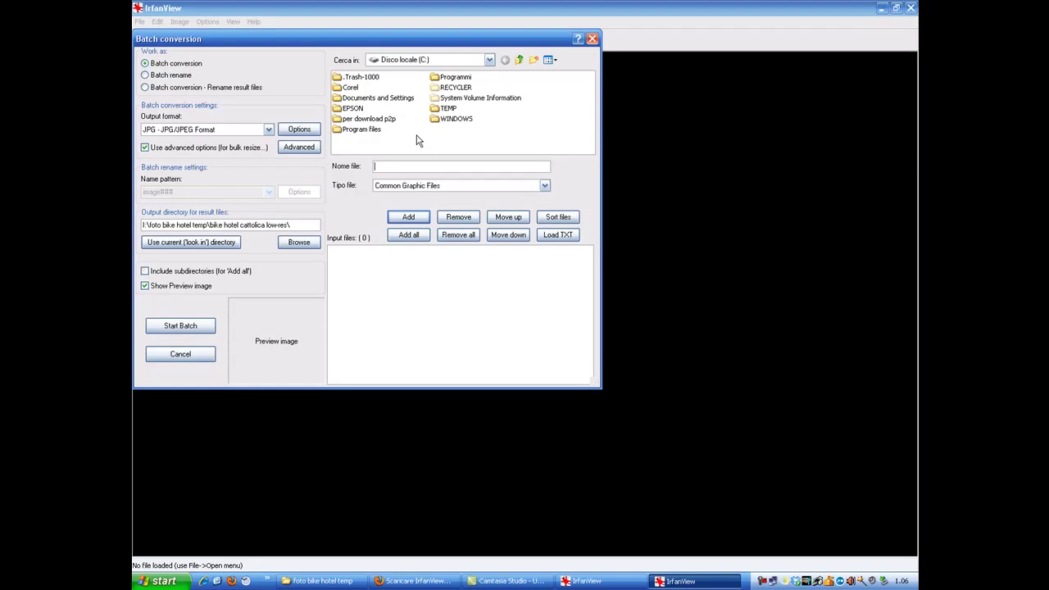
Add all JPG photos from the oriz folder in foto bike hotel temp on drive 1tera (I:) to the batch input files.
click(489, 61)
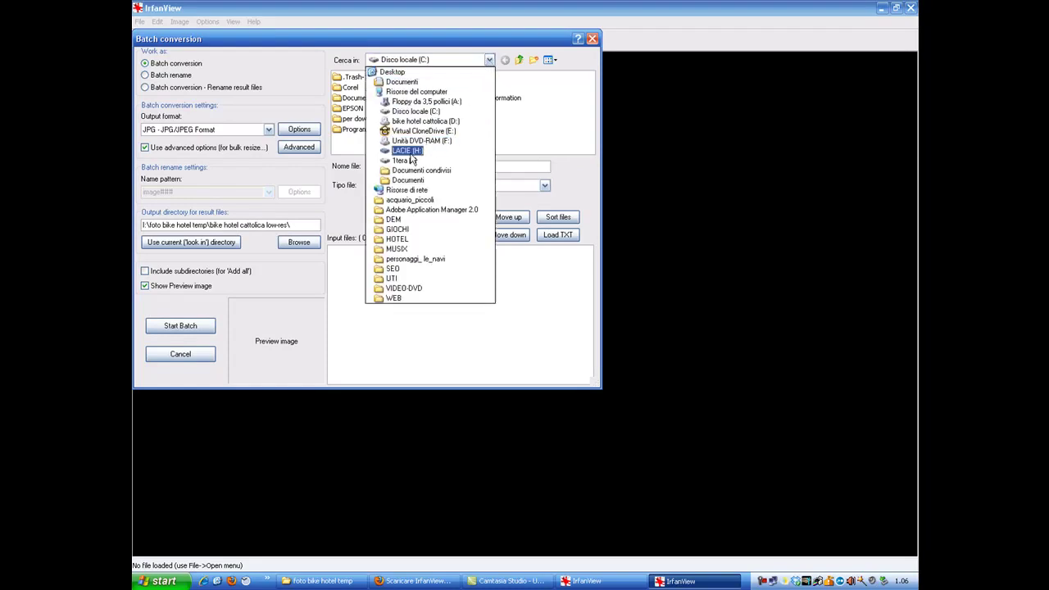
click(402, 161)
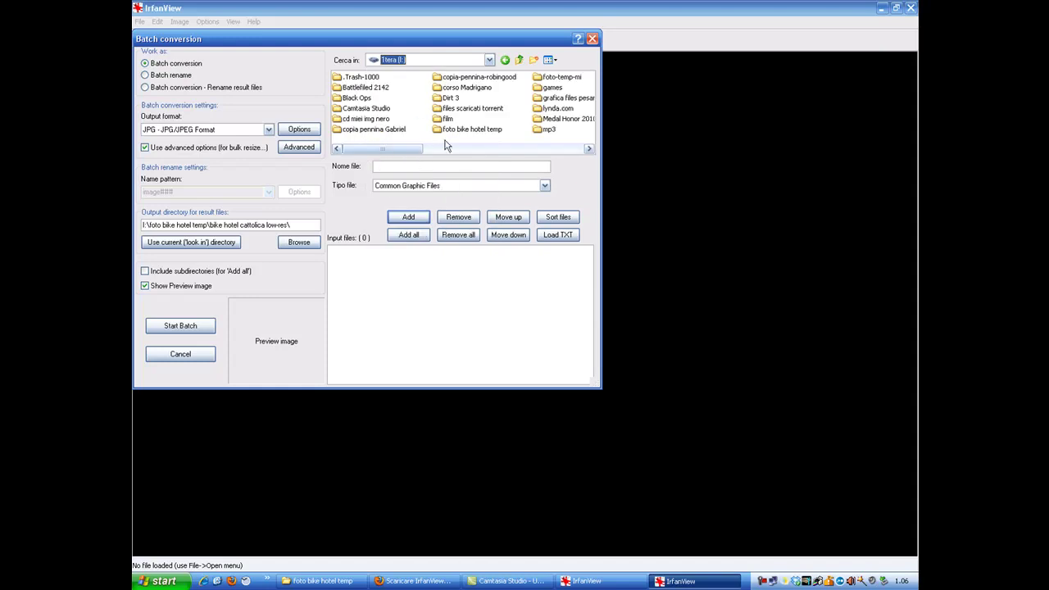
double_click(454, 131)
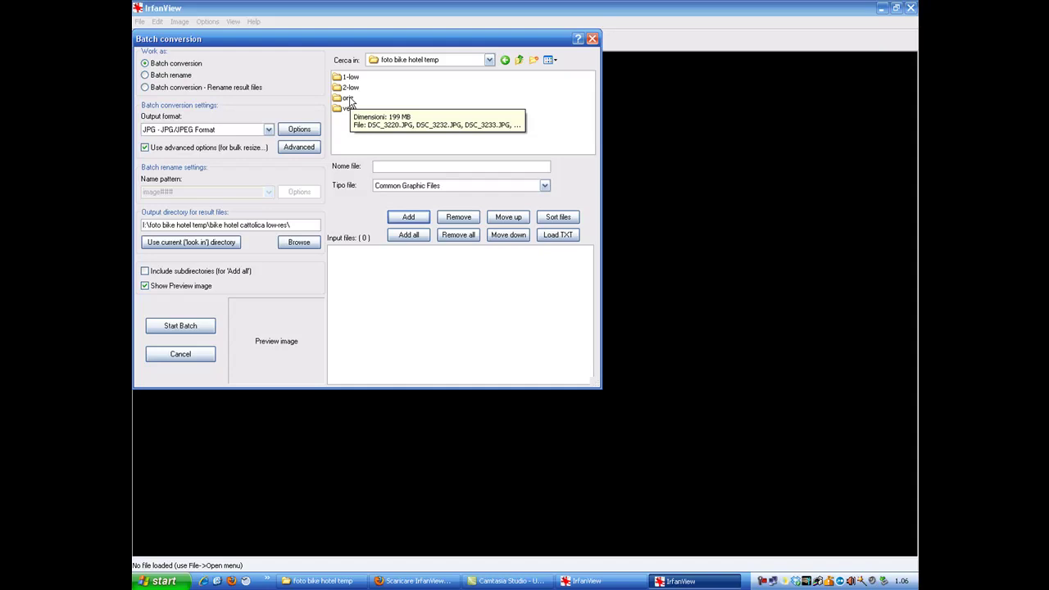
double_click(348, 99)
click(362, 79)
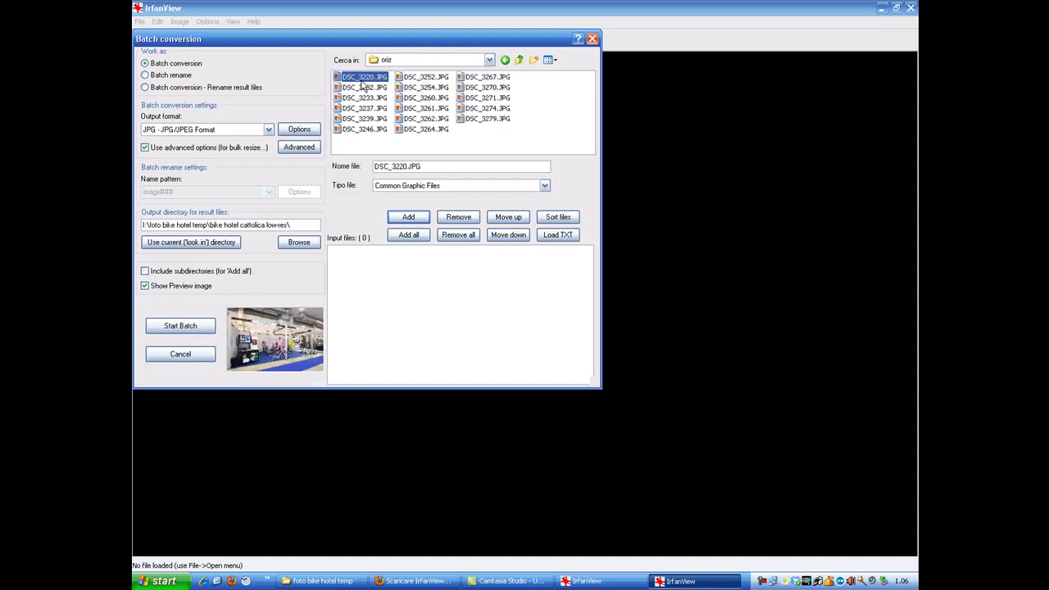
shift+click(476, 120)
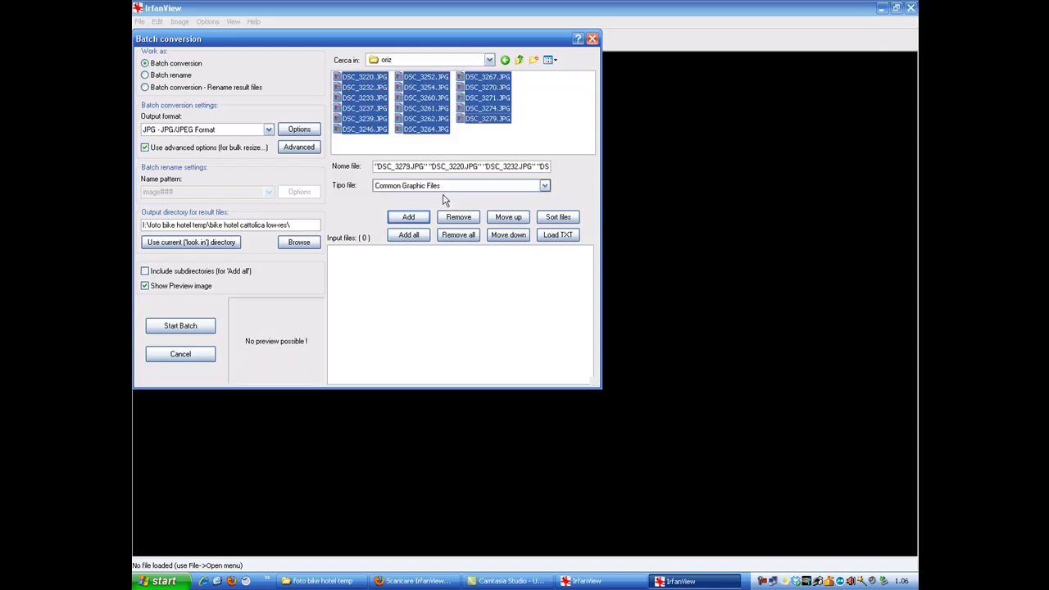
click(403, 237)
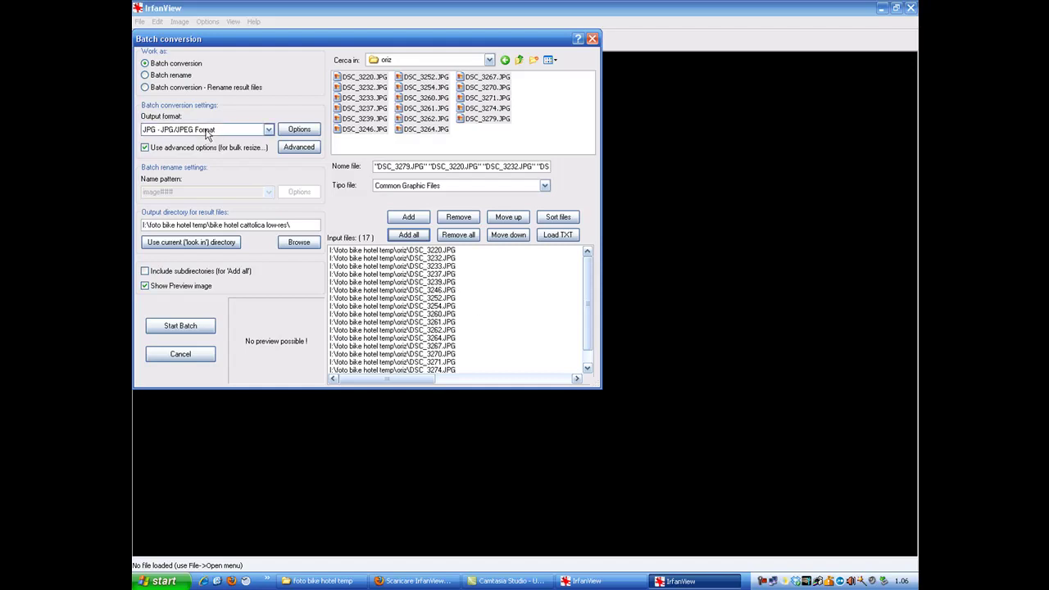
Accept the advanced resize settings with a width of 1024 pixels and set the output directory to the 1-low folder.
click(299, 147)
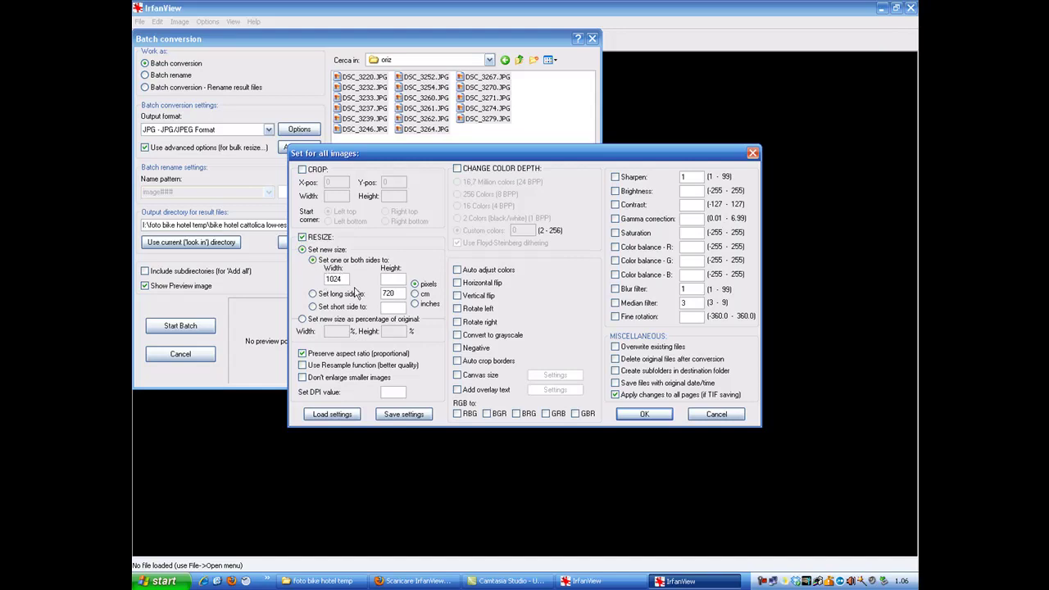
click(642, 416)
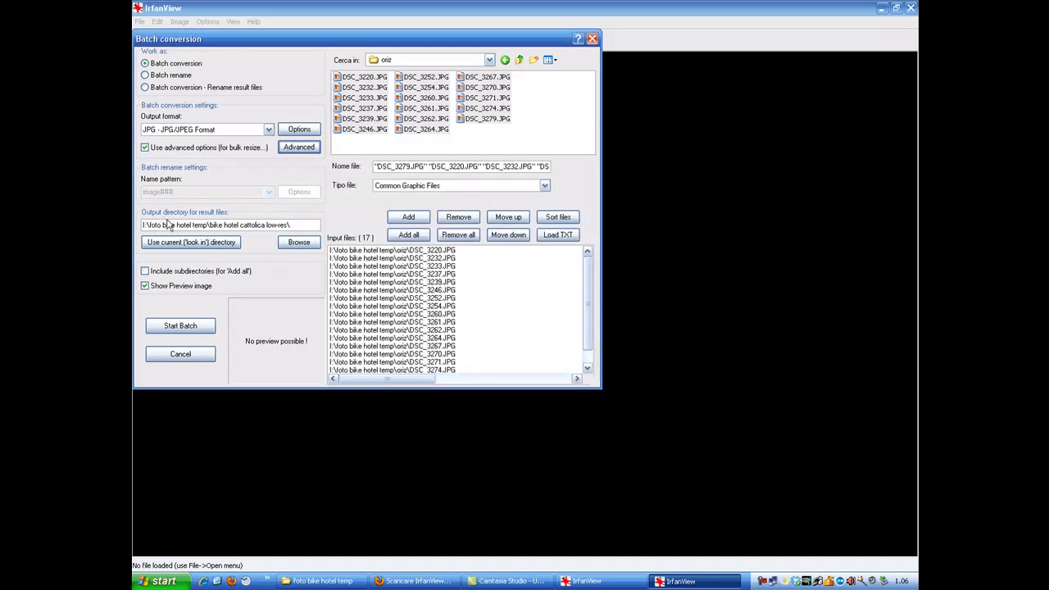
click(313, 243)
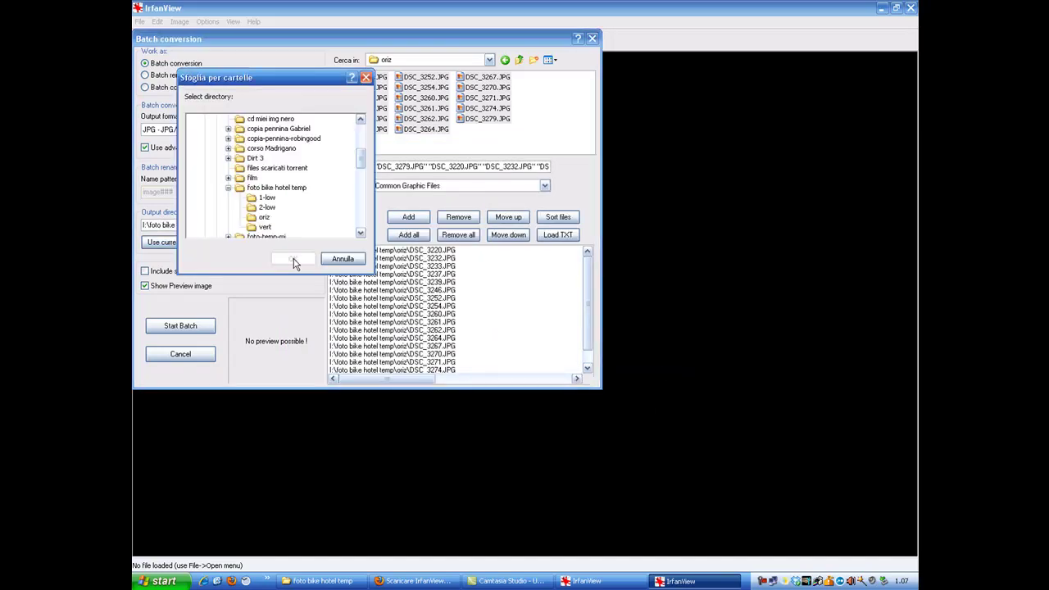
click(267, 200)
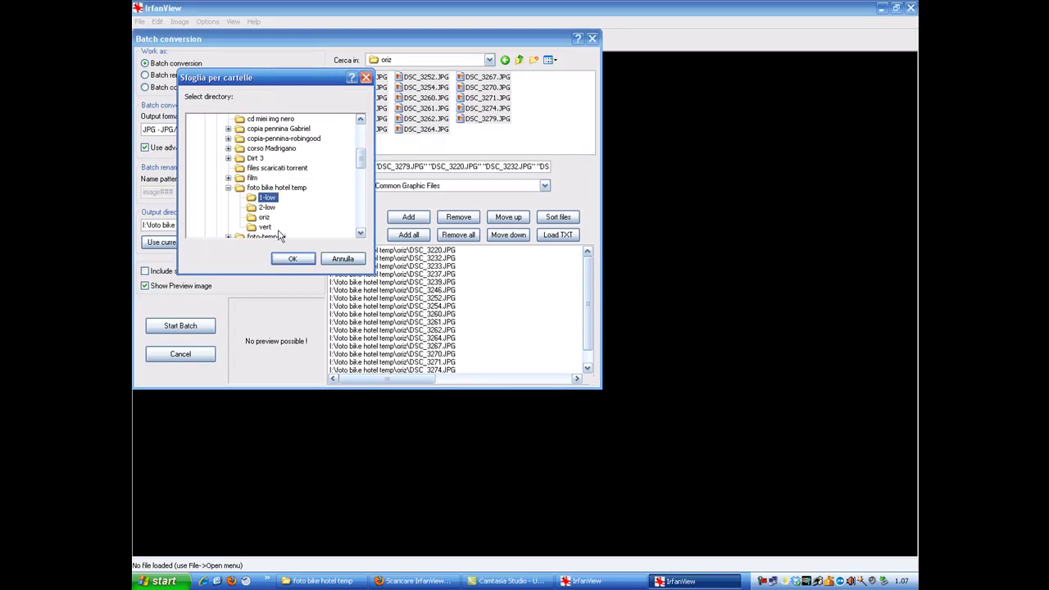
click(292, 258)
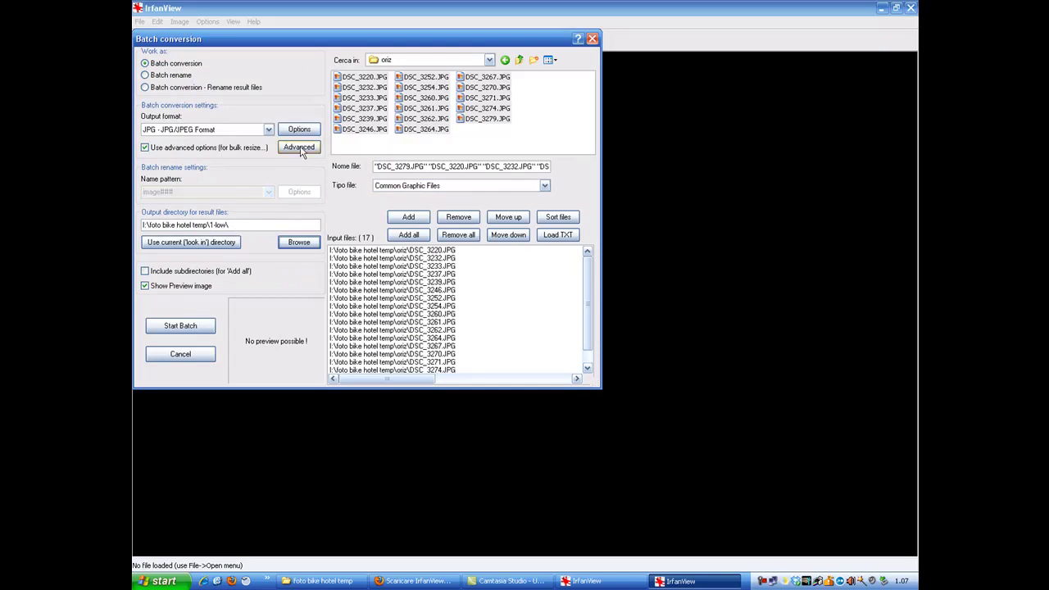
Run the batch conversion of the oriz photos and close its report.
click(187, 328)
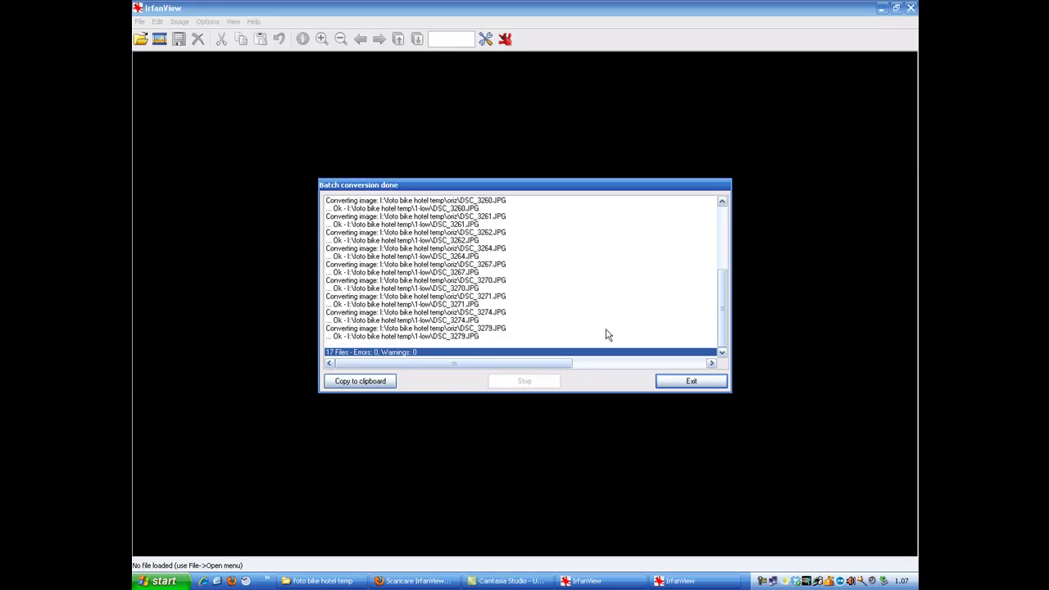
click(710, 383)
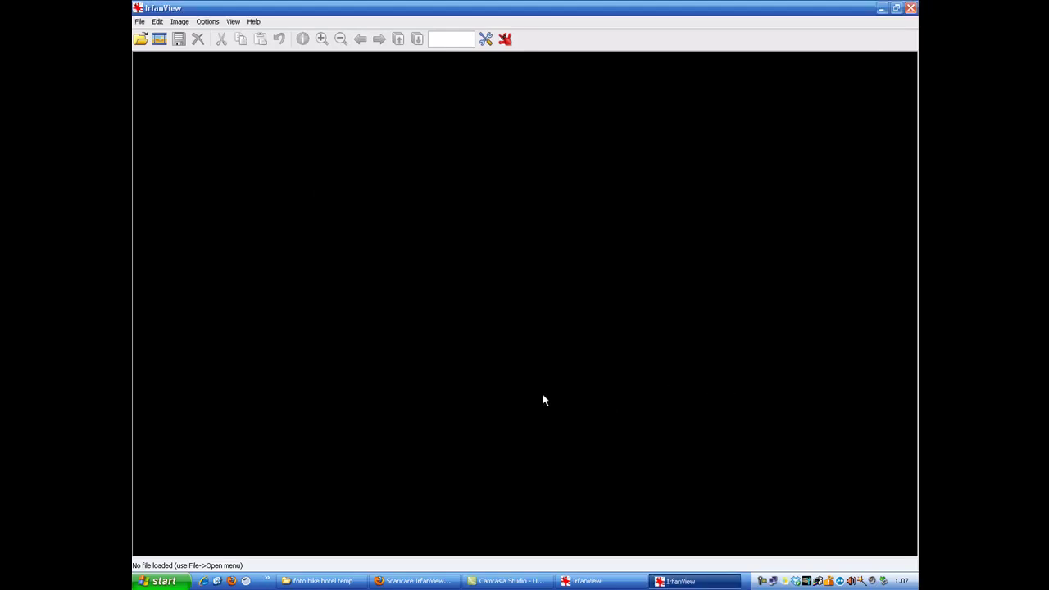
Switch to the foto bike hotel temp folder window and compare the original photos in oriz with the resized ones in 1-low.
click(344, 580)
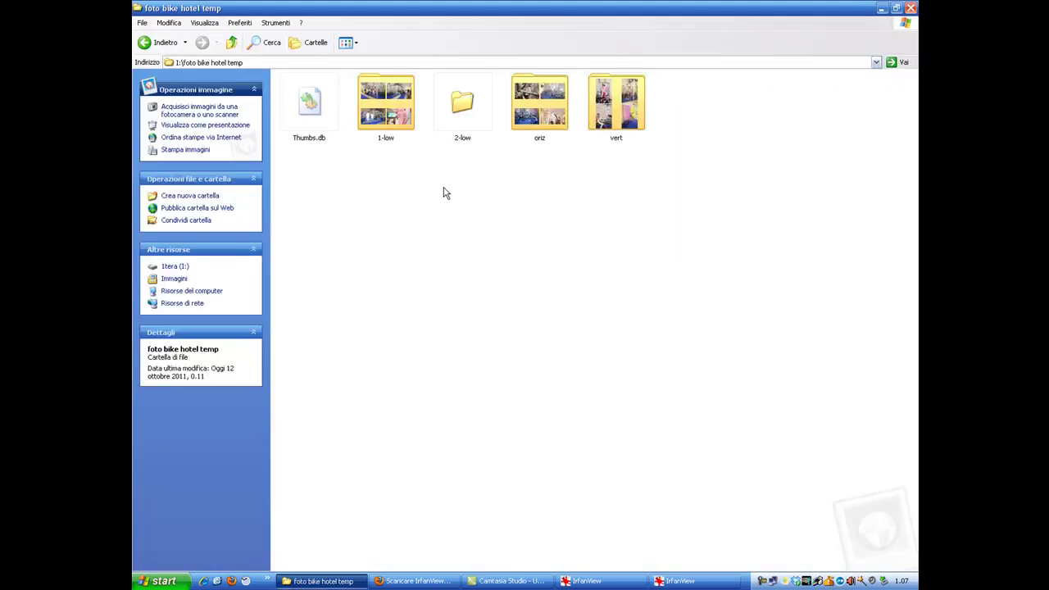
double_click(544, 110)
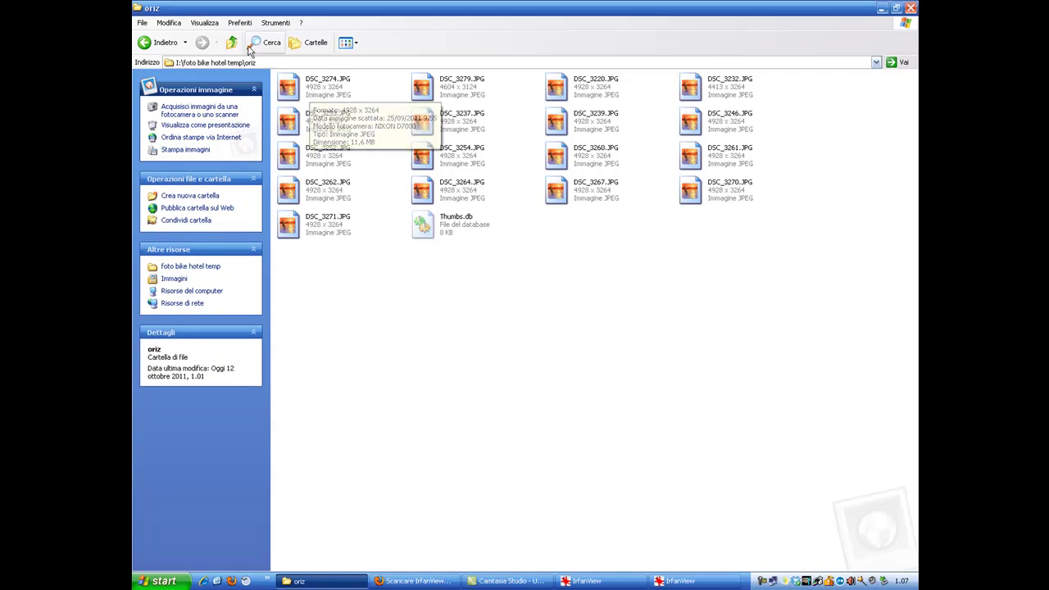
click(232, 42)
double_click(392, 107)
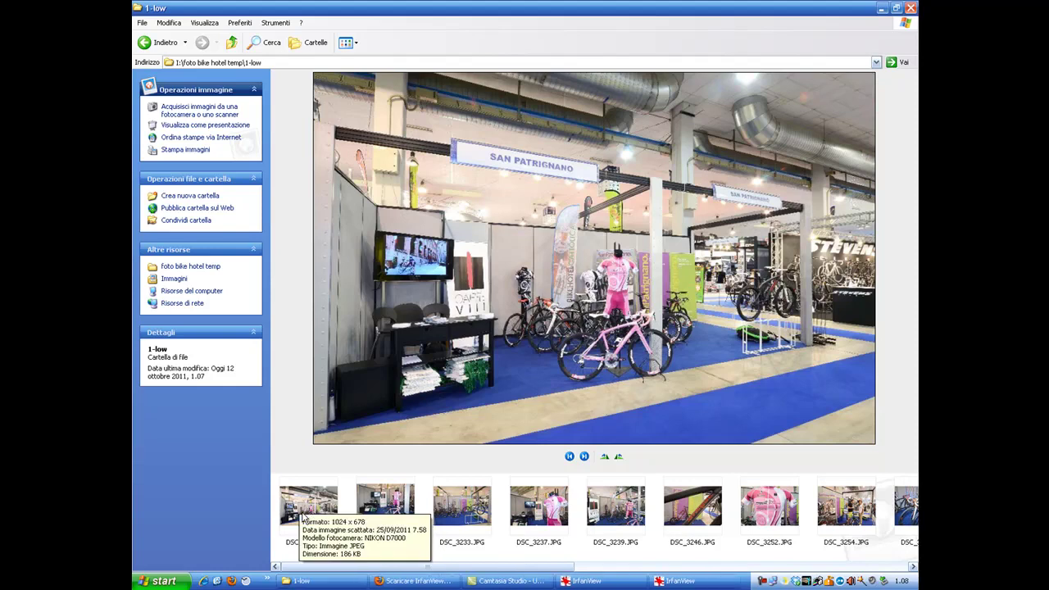
Switch back to IrfanView and open a new batch conversion.
click(604, 583)
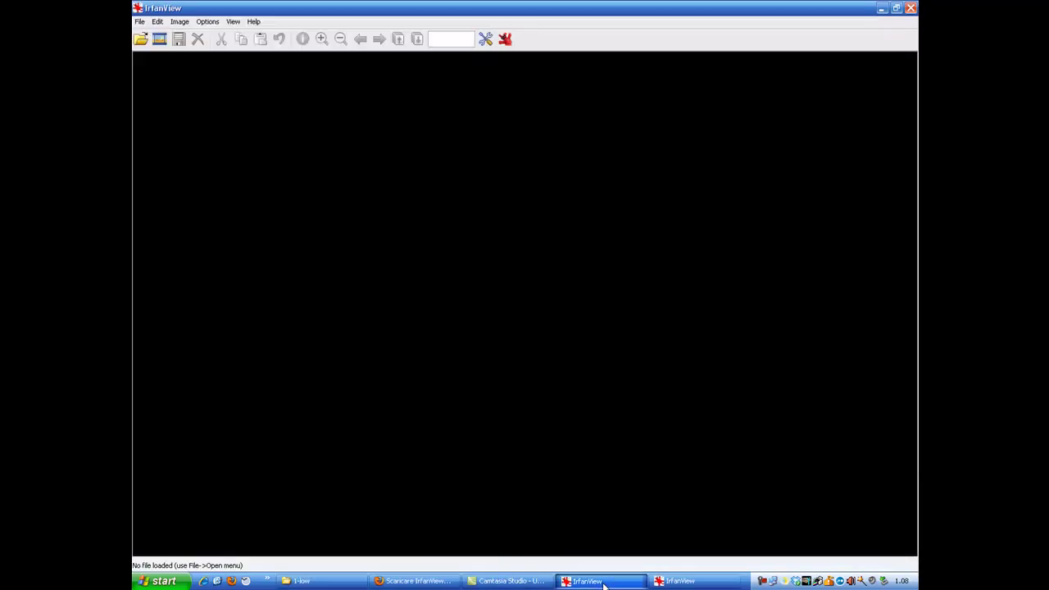
click(140, 22)
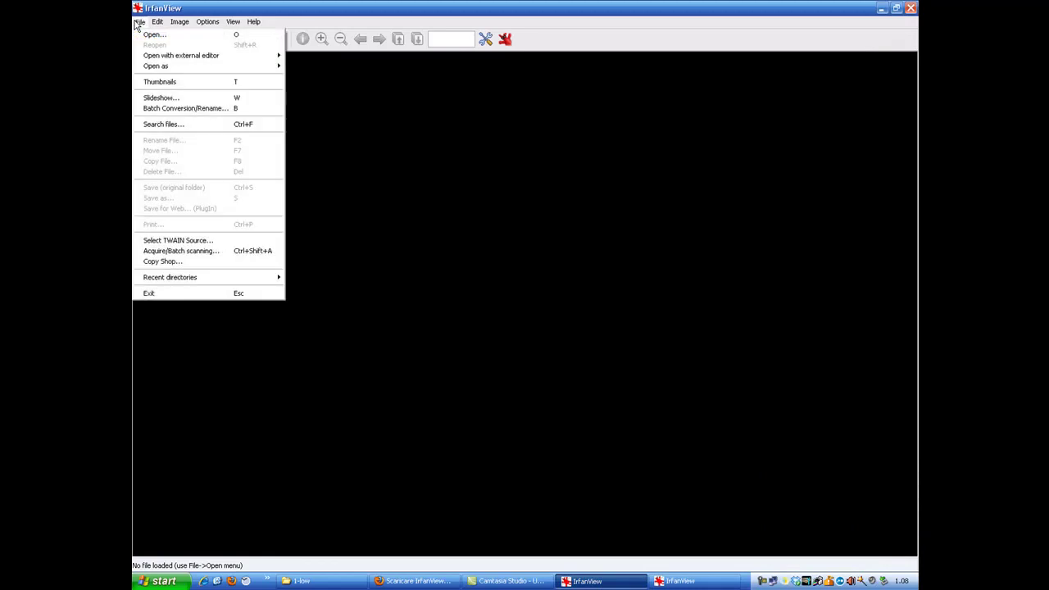
click(177, 109)
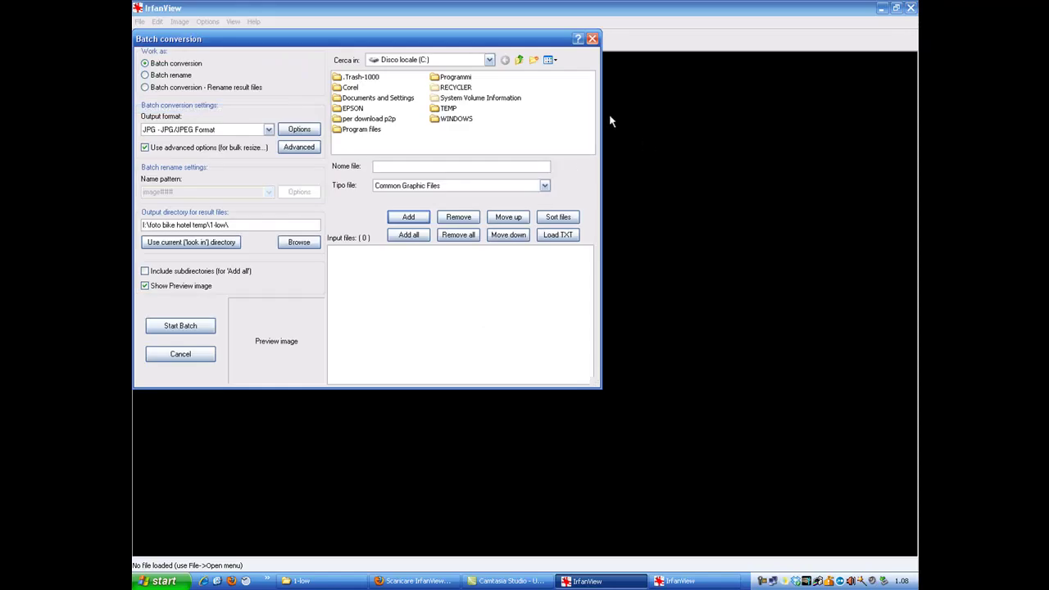
Add all JPG photos from the vert folder in foto bike hotel temp on drive 1tera (I:) to the batch input files.
click(455, 60)
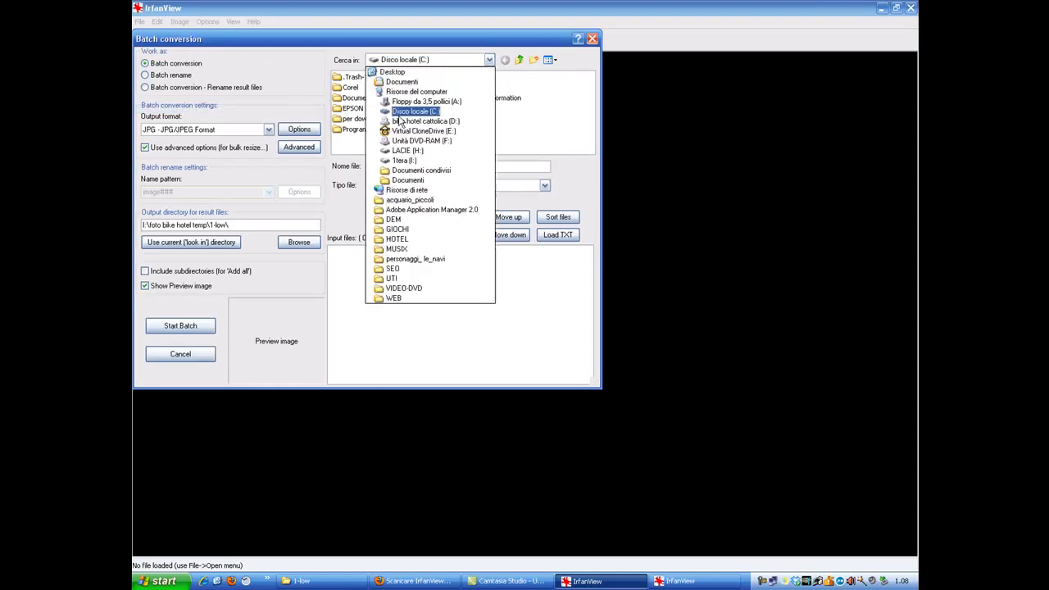
click(398, 162)
double_click(473, 130)
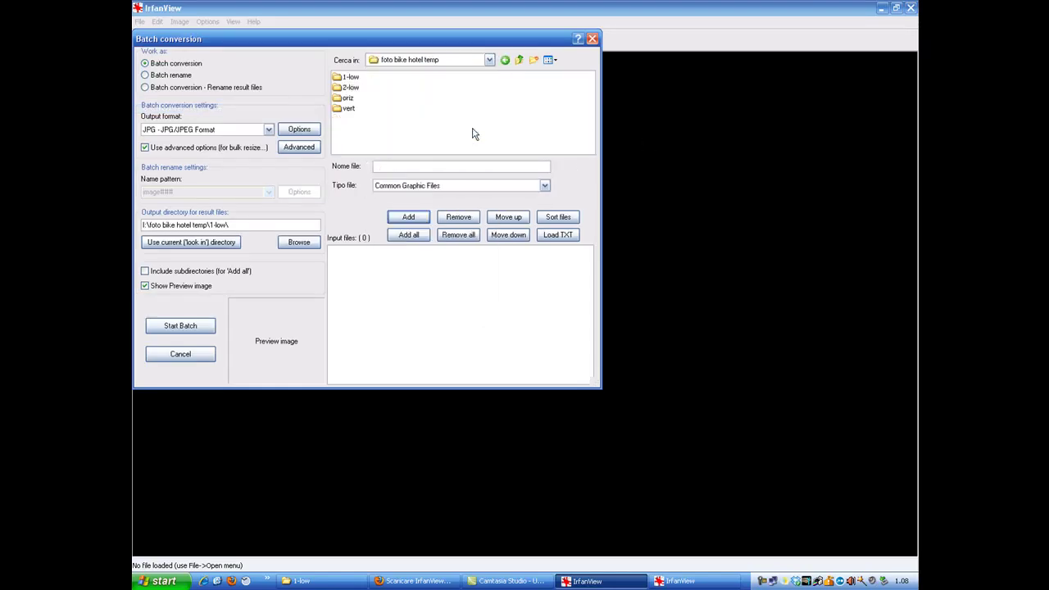
double_click(345, 109)
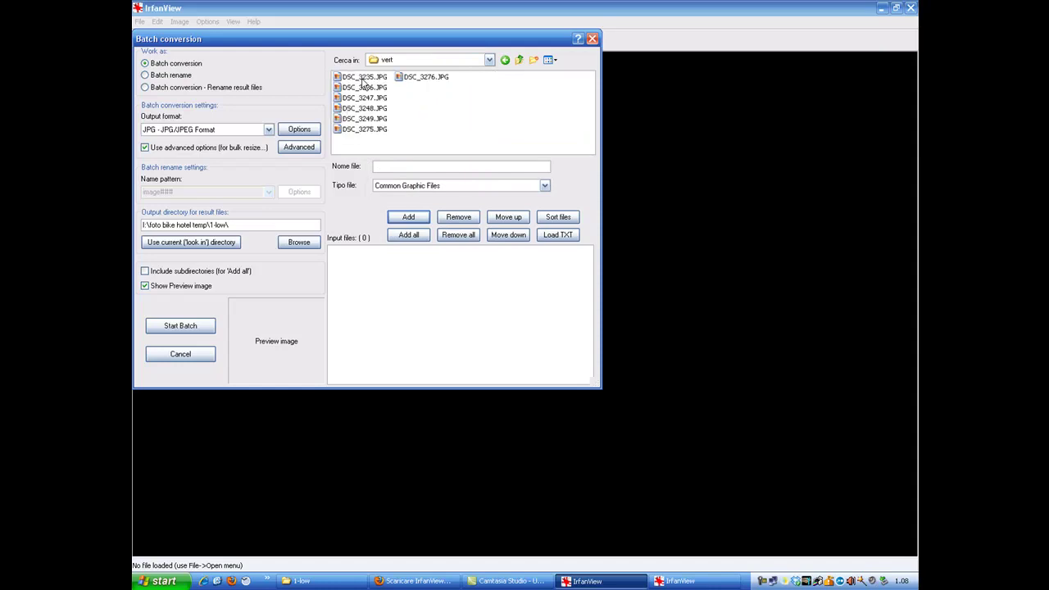
click(364, 78)
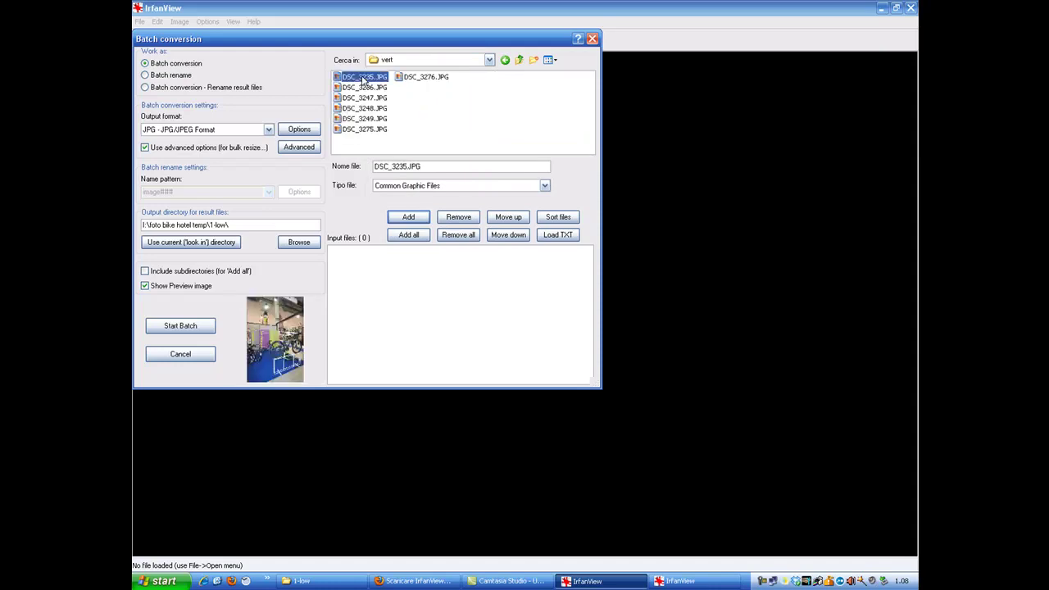
shift+click(428, 78)
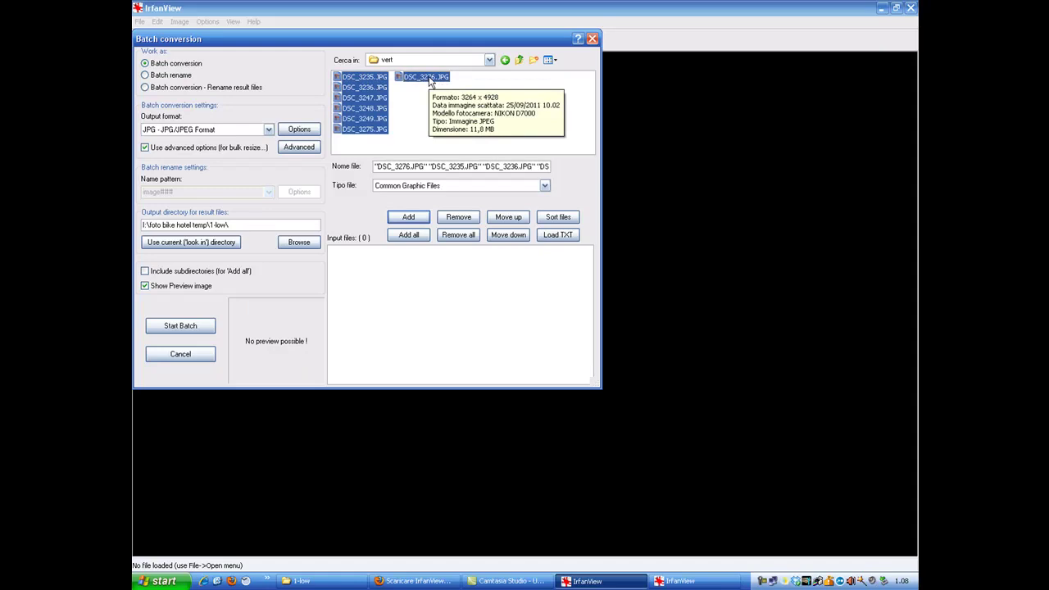
click(409, 235)
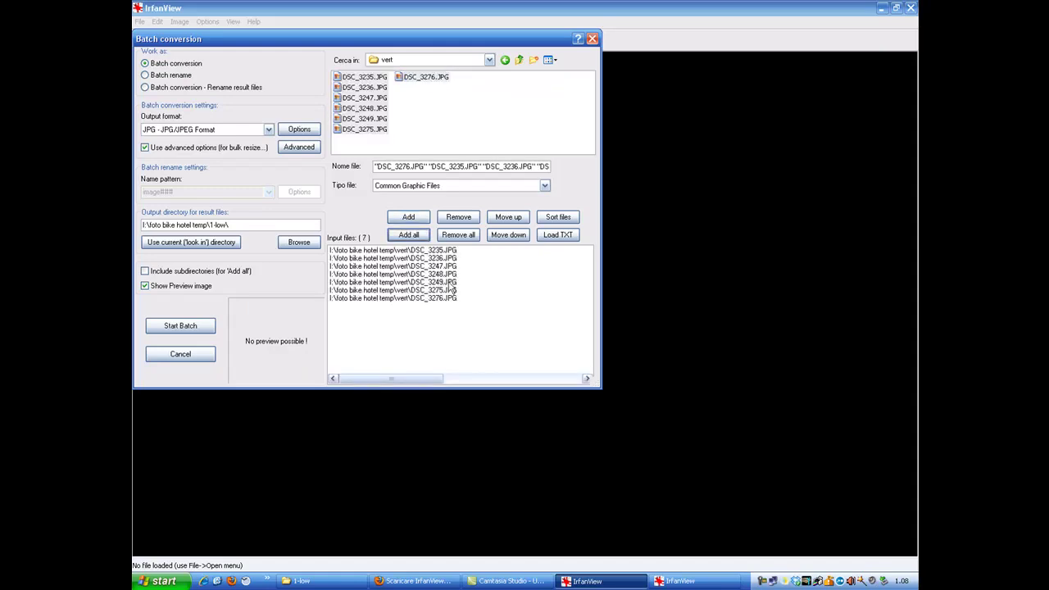
In the advanced batch options, clear the resize width and set the height to 678 pixels for the vertical photos.
click(286, 156)
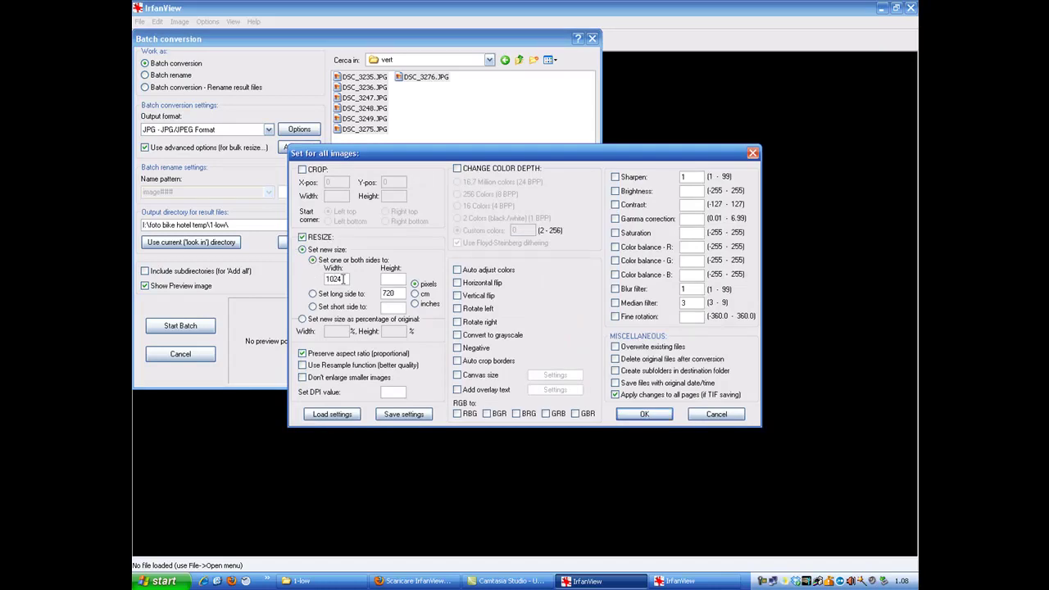
drag(344, 279, 324, 278)
key(BackSpace)
click(640, 416)
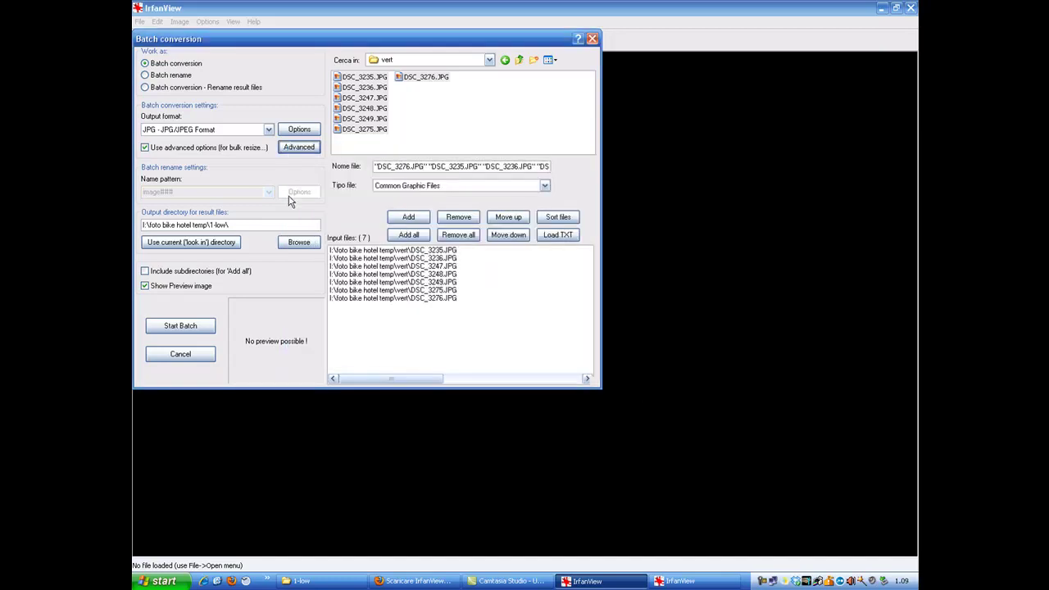
Set the output directory to the 2-low folder in foto bike hotel temp and run the batch conversion of the vert photos.
click(292, 244)
click(270, 207)
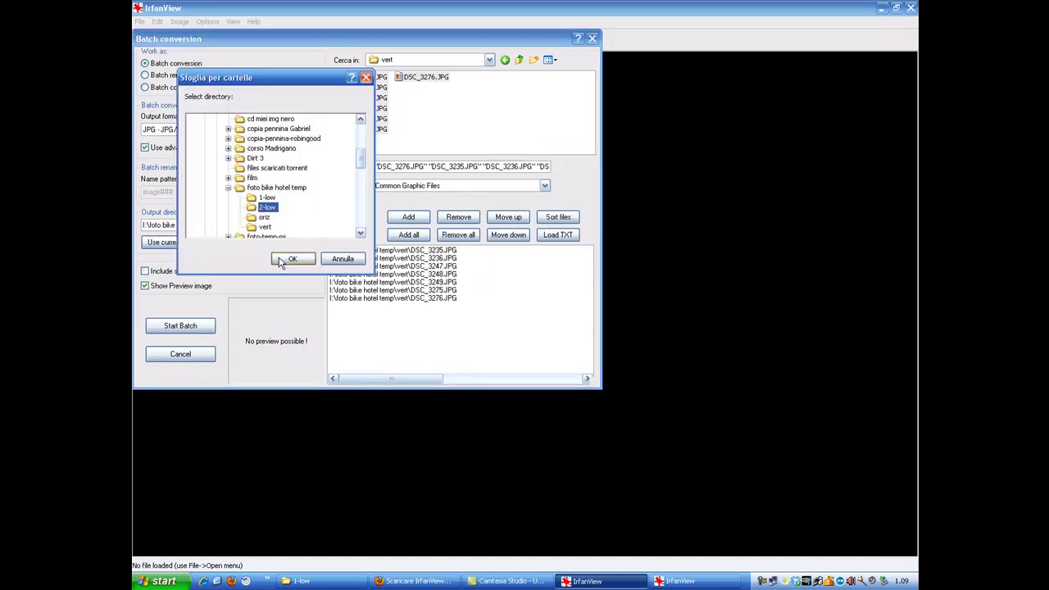
click(282, 260)
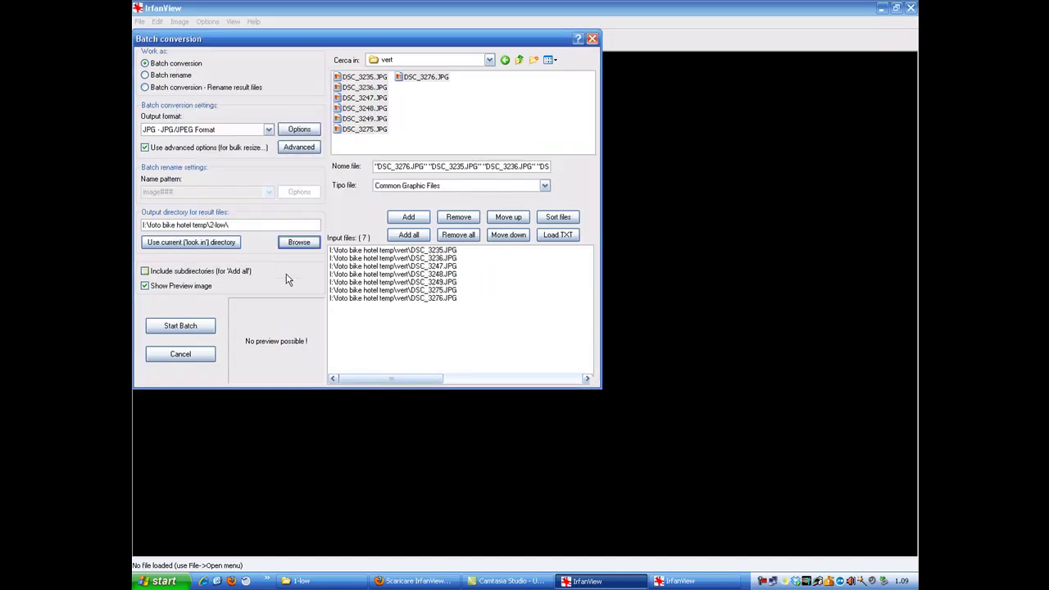
click(195, 330)
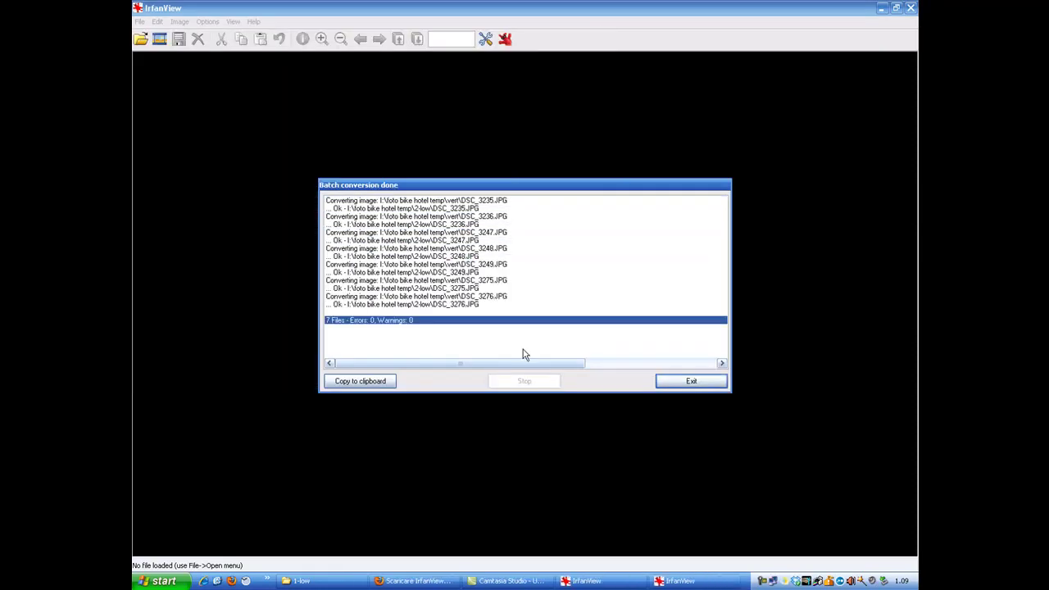
click(678, 382)
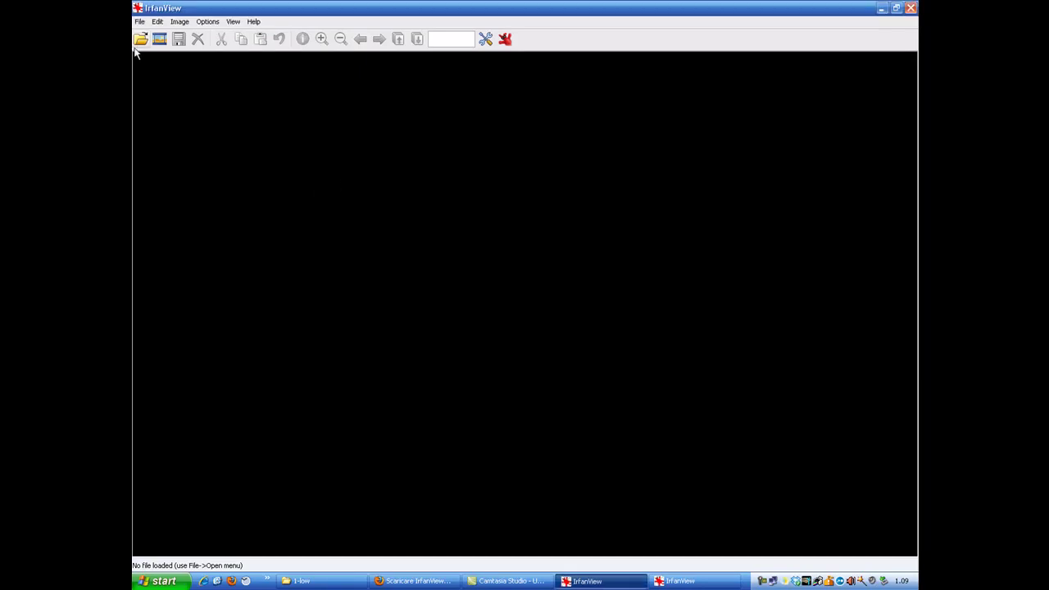
Switch to the file explorer window and check the dimensions and file size of the original photos in the vert folder.
click(311, 581)
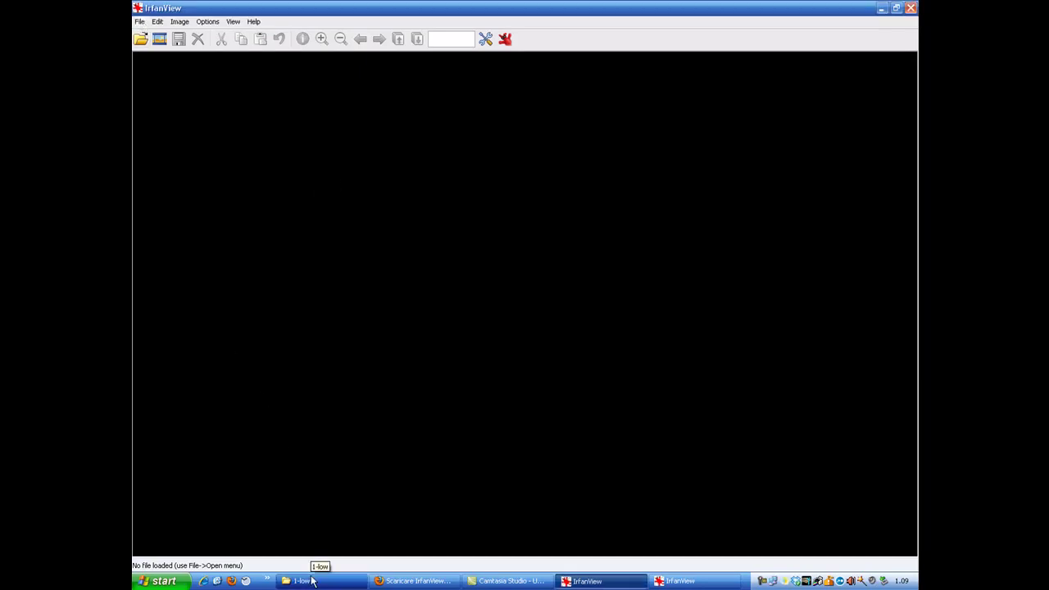
click(231, 42)
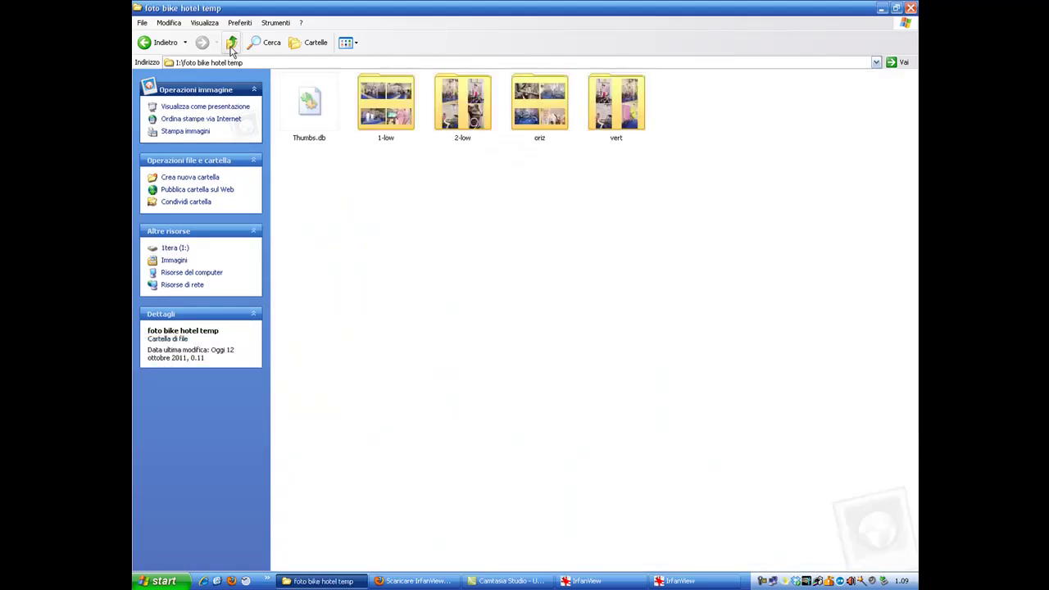
double_click(618, 115)
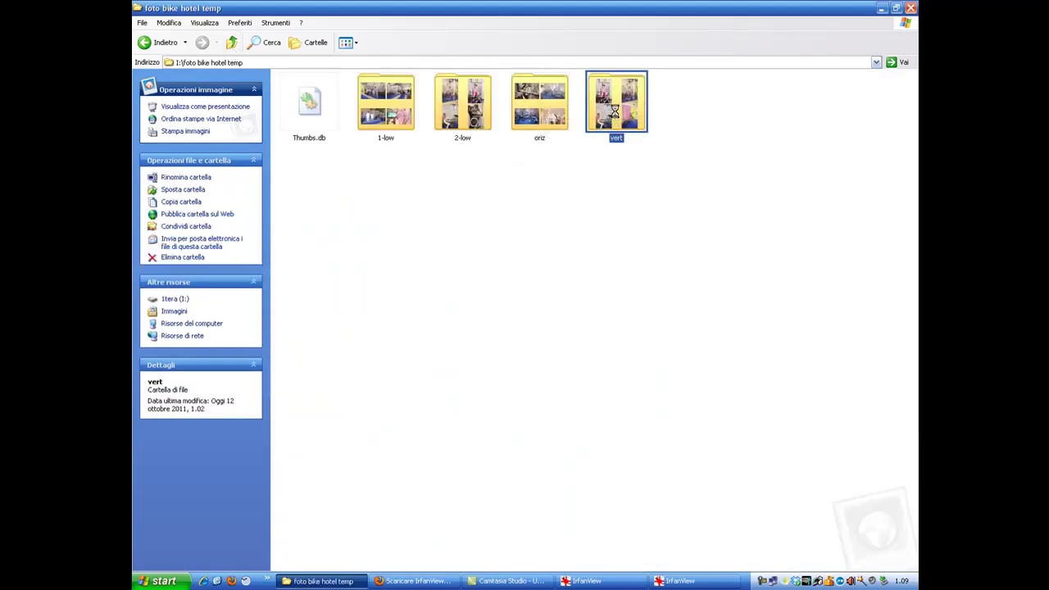
mouse_move(327, 97)
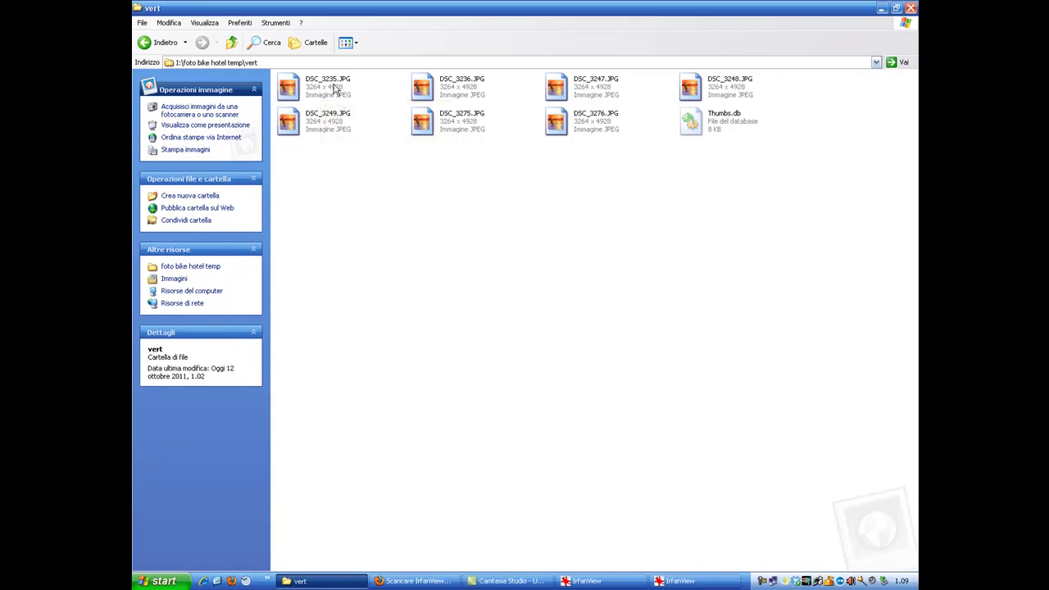
mouse_move(335, 132)
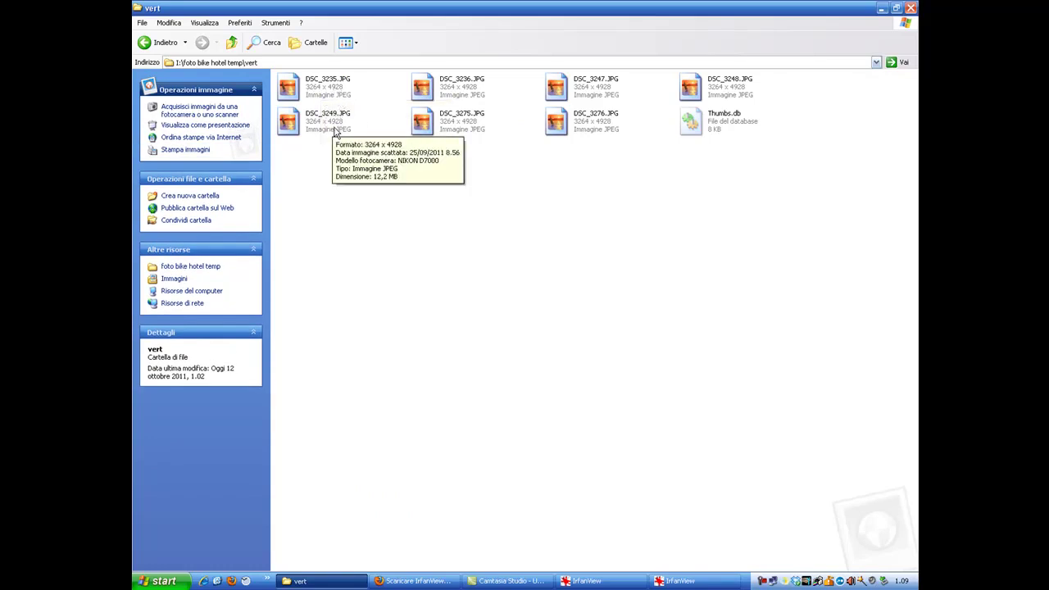
Open the 2-low folder in foto bike hotel temp and check the dimensions and file sizes of the resized vertical photos.
click(231, 45)
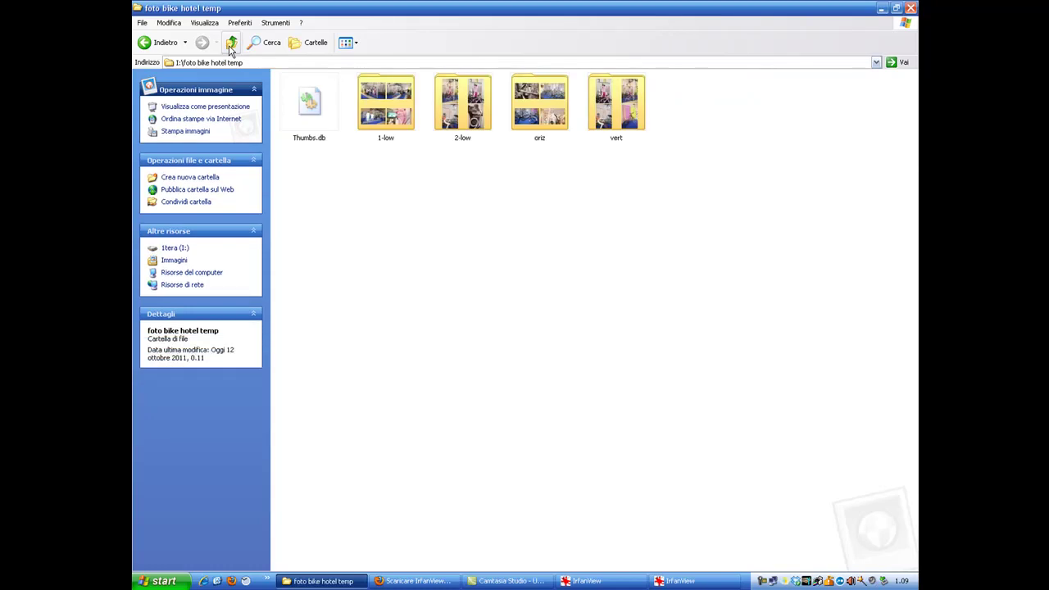
click(465, 102)
double_click(465, 102)
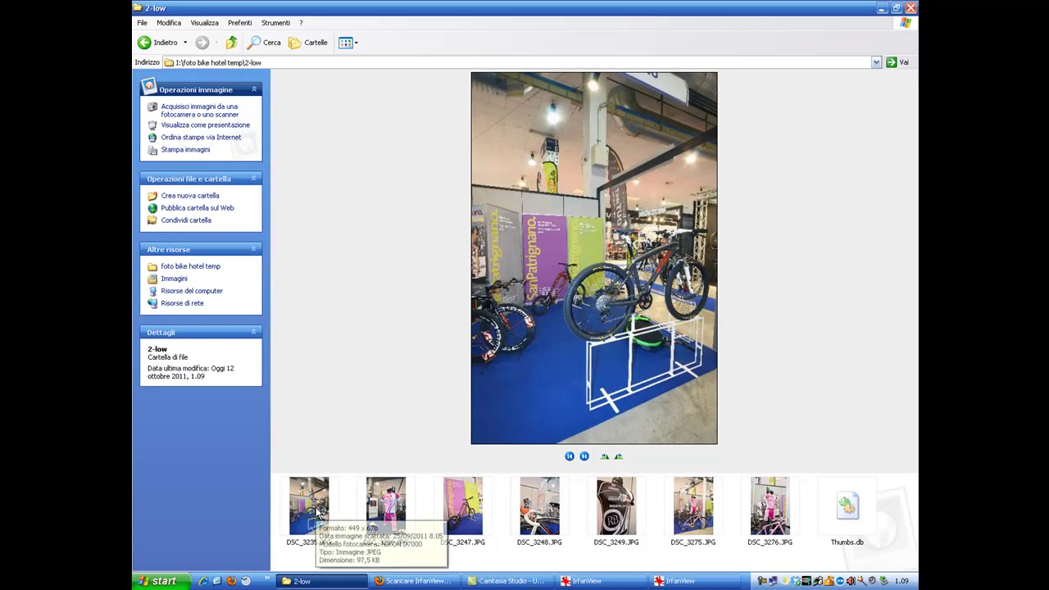
mouse_move(381, 501)
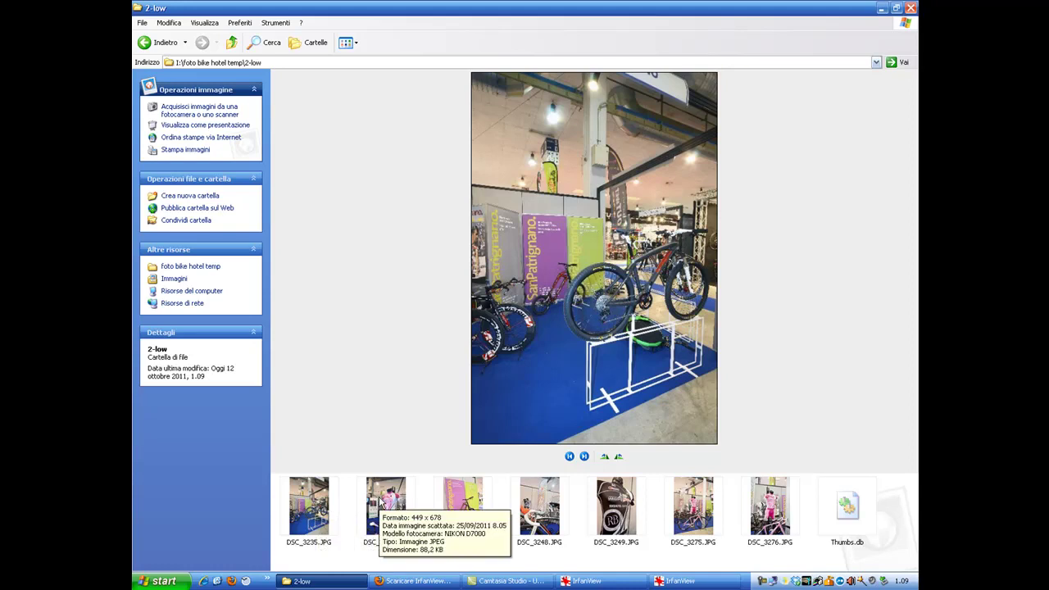
mouse_move(464, 498)
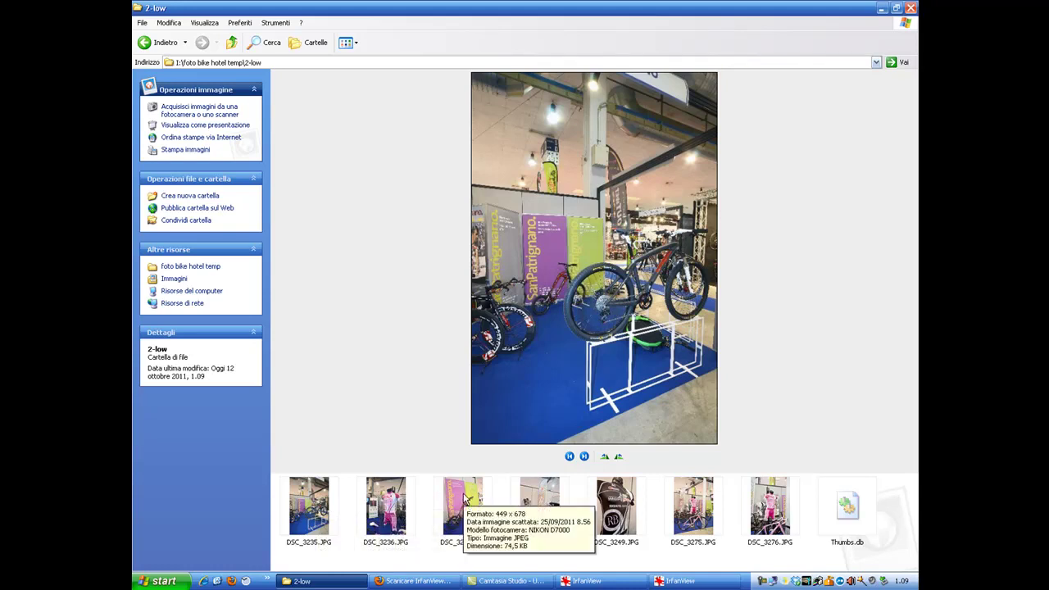
mouse_move(539, 500)
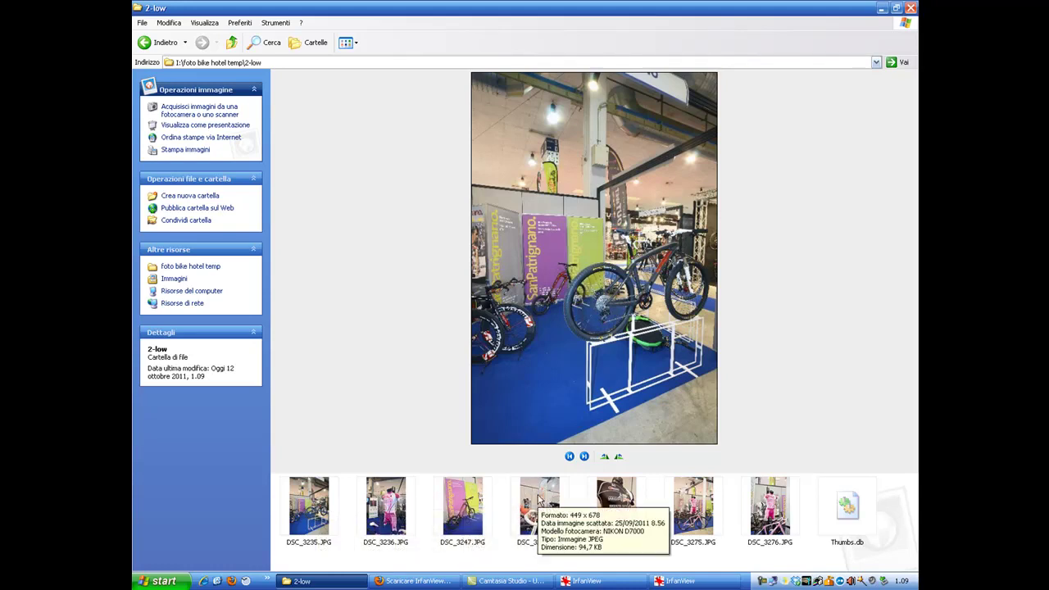